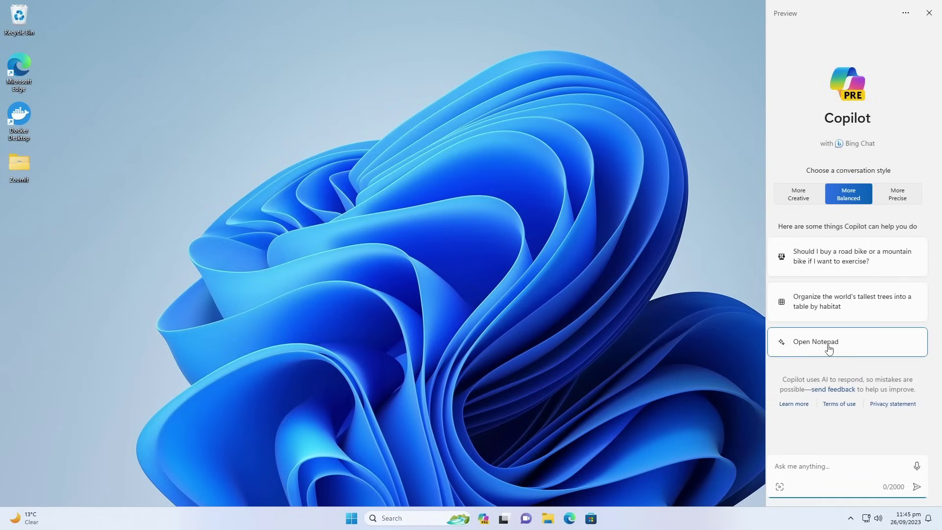
- Have Copilot open Notepad, confirm with Yes, then start adding an image to a new prompt
{"action": "left_click", "coordinate": [829, 348]}
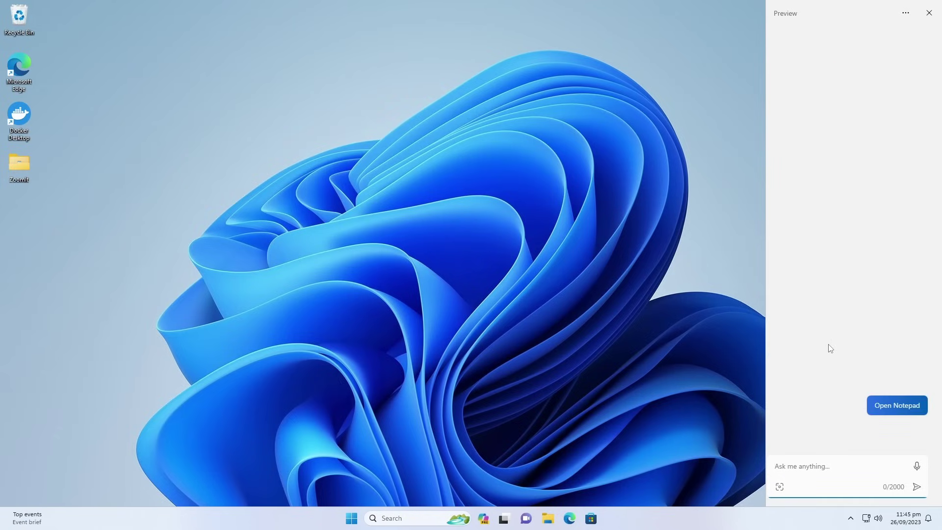
{"action": "left_click", "coordinate": [834, 312]}
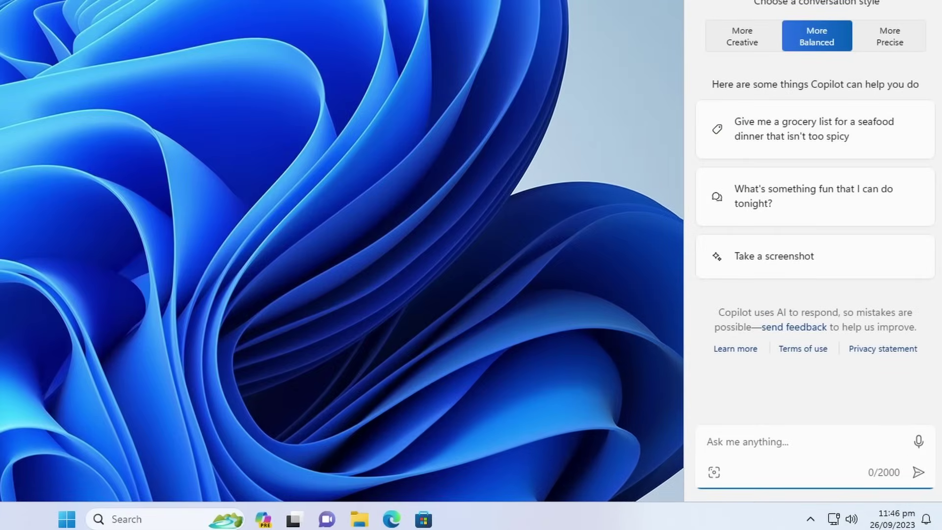
{"action": "left_click", "coordinate": [714, 472]}
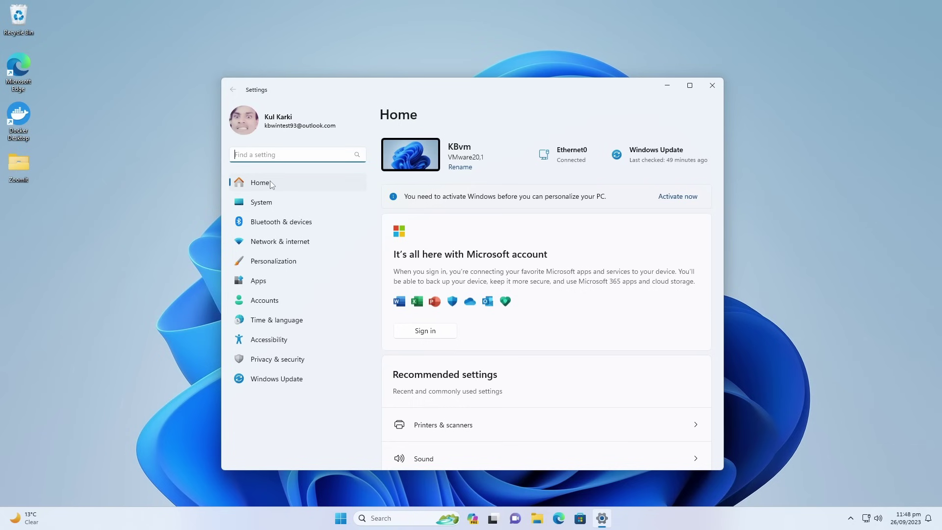
- Set 'Combine taskbar buttons and hide labels' to 'When taskbar is full', then back to 'Always'
{"action": "scroll", "coordinate": [575, 275], "scroll_direction": "down", "scroll_amount": 3}
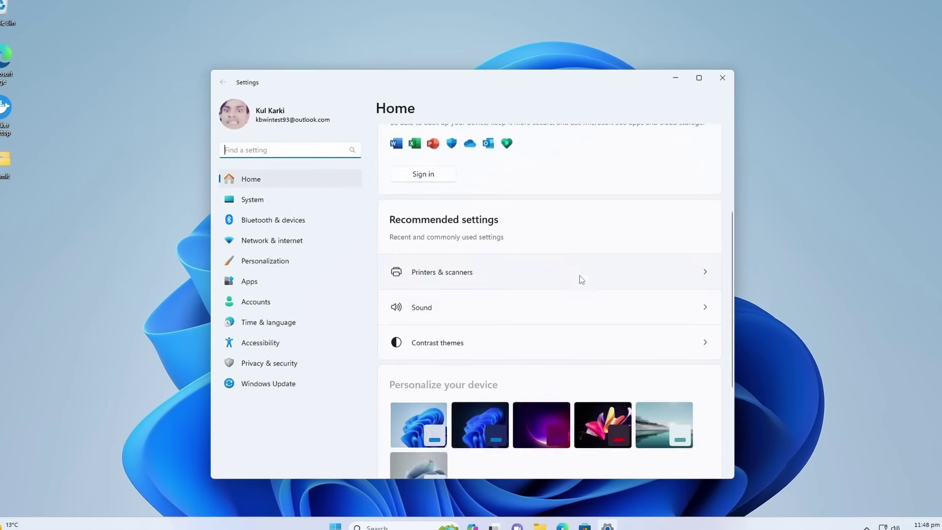
{"action": "scroll", "coordinate": [537, 319], "scroll_direction": "down", "scroll_amount": 3}
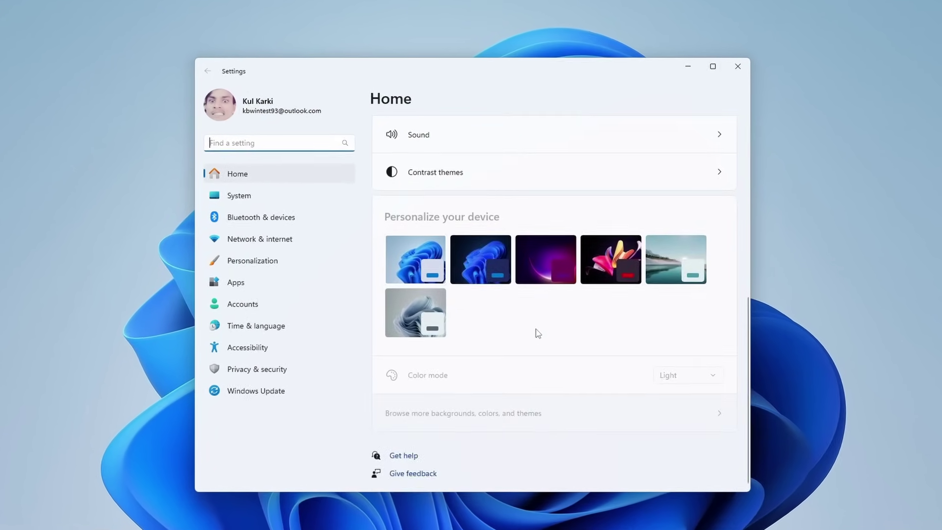
{"action": "scroll", "coordinate": [564, 231], "scroll_direction": "up", "scroll_amount": 6}
{"action": "scroll", "coordinate": [585, 309], "scroll_direction": "down", "scroll_amount": 3}
{"action": "scroll", "coordinate": [623, 226], "scroll_direction": "up", "scroll_amount": 3}
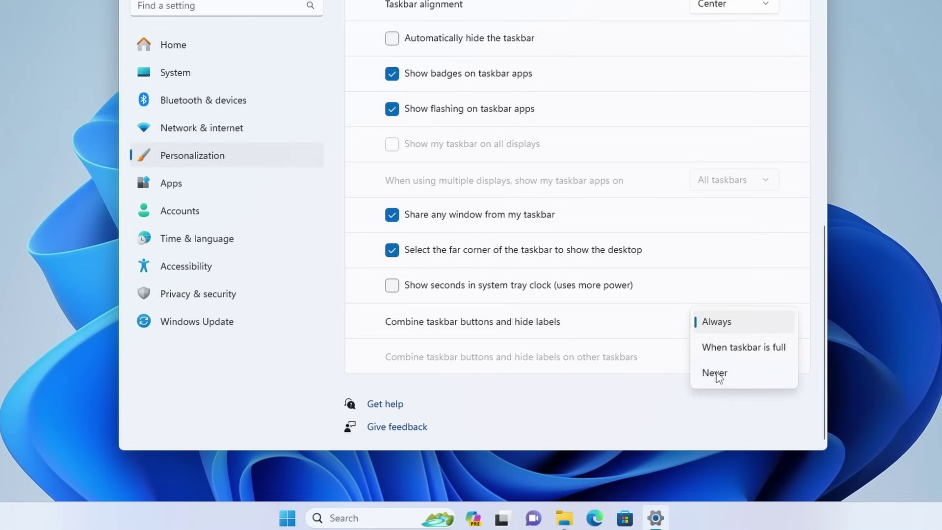
{"action": "left_click", "coordinate": [753, 352]}
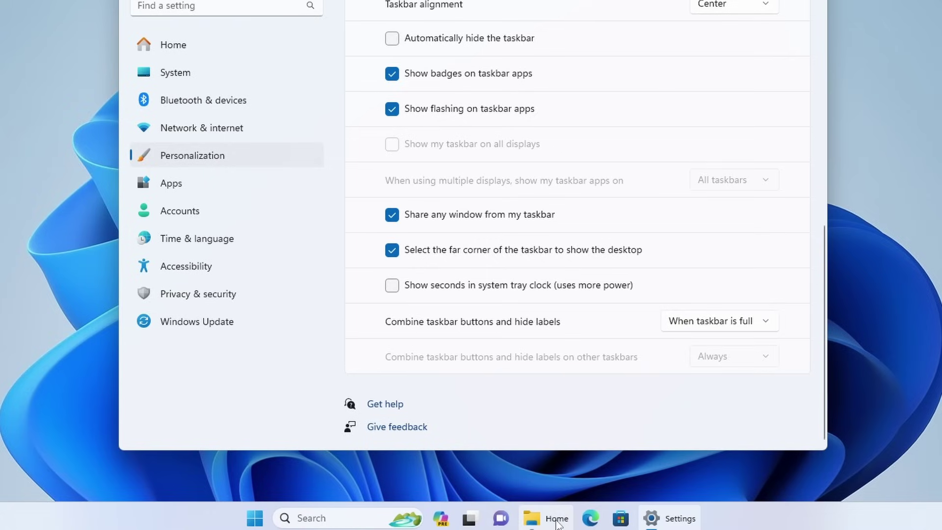
{"action": "mouse_move", "coordinate": [676, 523]}
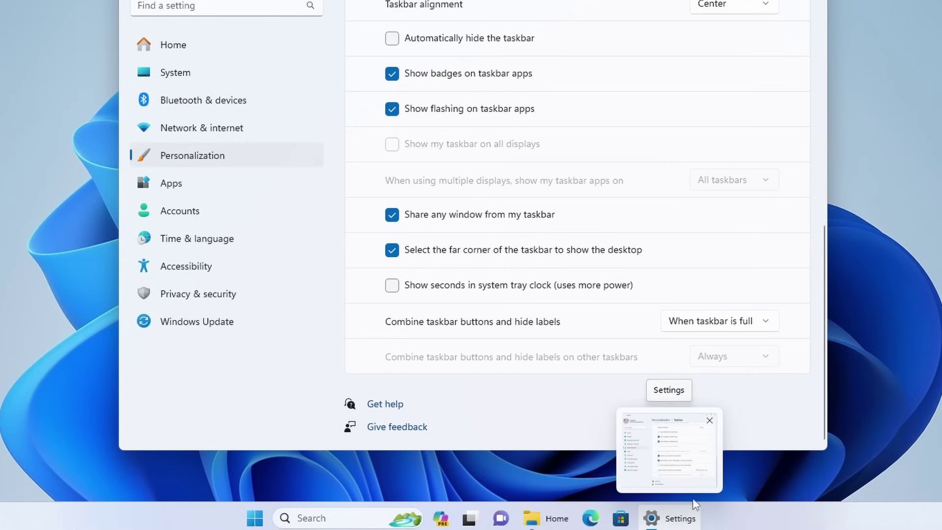
{"action": "left_click", "coordinate": [722, 324]}
{"action": "left_click", "coordinate": [718, 298]}
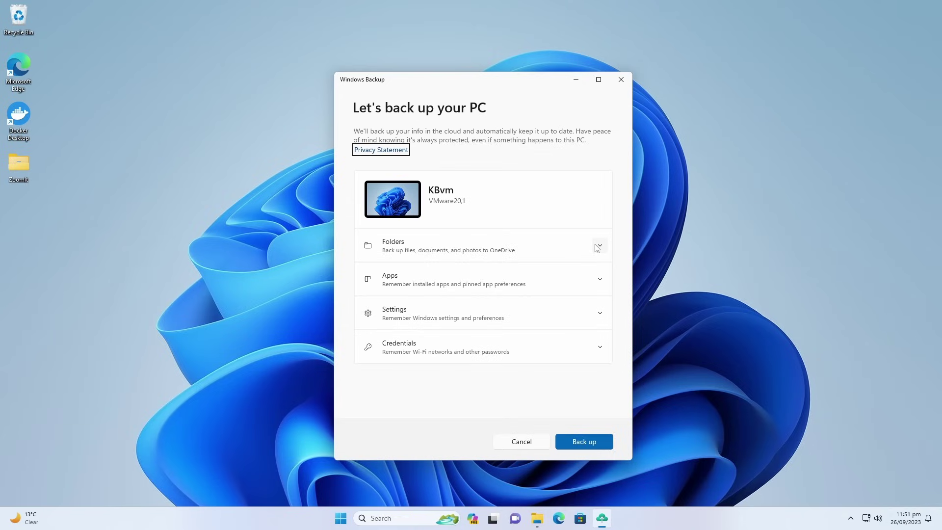
- Expand the Folders and Settings backup categories to see what each covers
{"action": "left_click", "coordinate": [598, 246]}
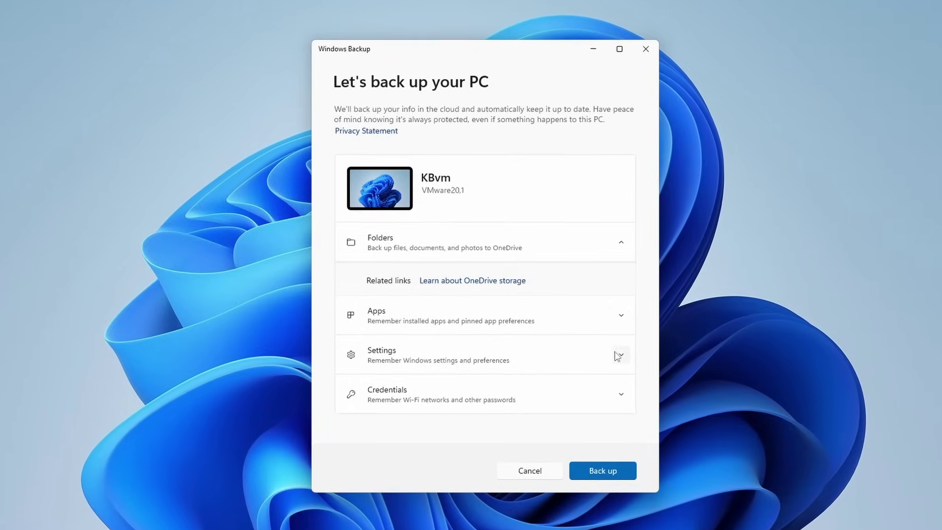
{"action": "left_click", "coordinate": [624, 363]}
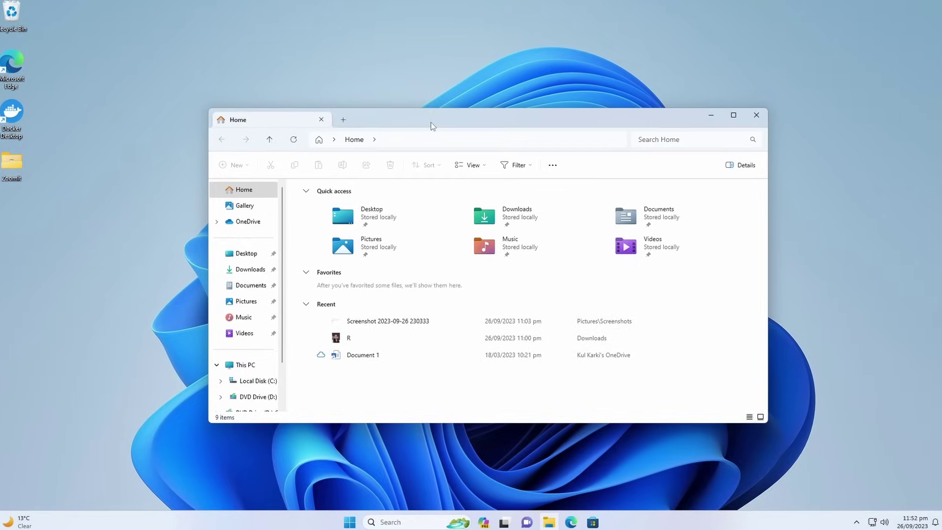
- In Gallery, select the September 2023 screenshot and show its file details
{"action": "left_click", "coordinate": [231, 203]}
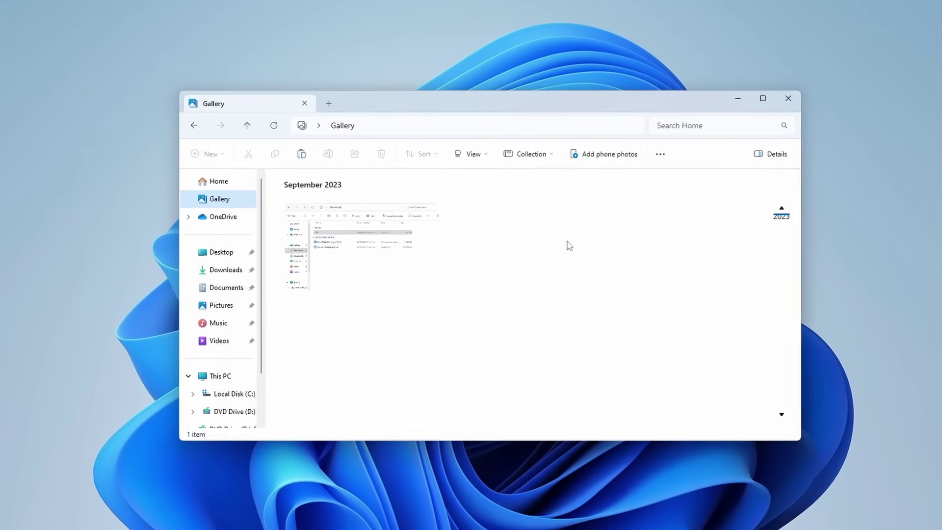
{"action": "left_click", "coordinate": [370, 265]}
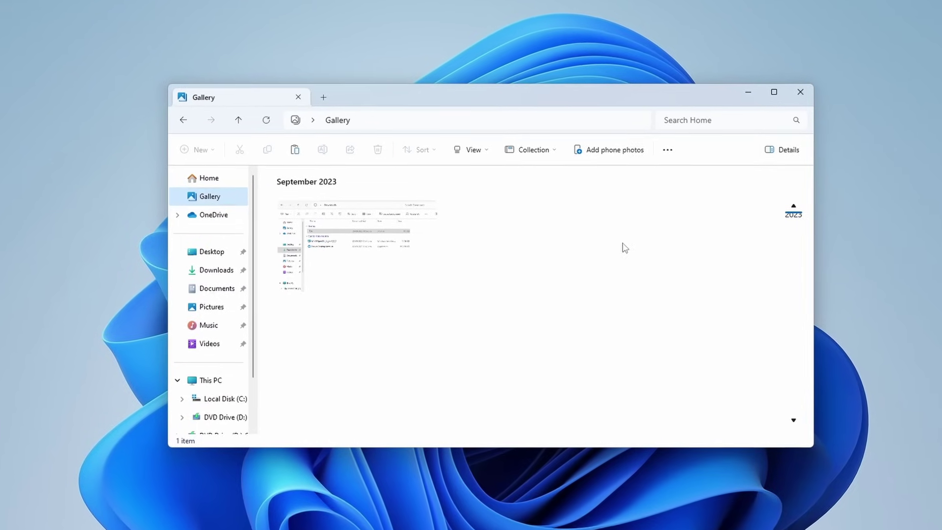
{"action": "left_click", "coordinate": [789, 149]}
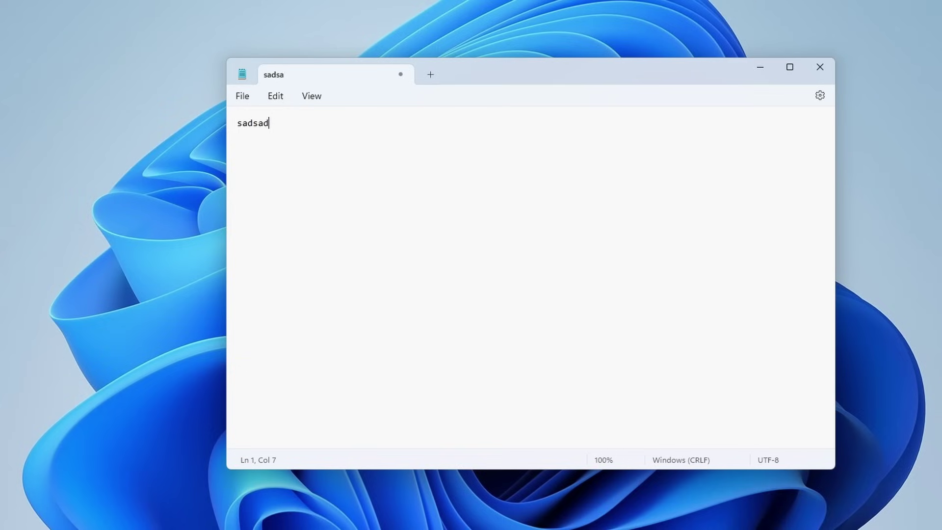
- Close Notepad with unsaved text and reopen it from search to confirm the text returns
{"action": "left_click", "coordinate": [828, 66]}
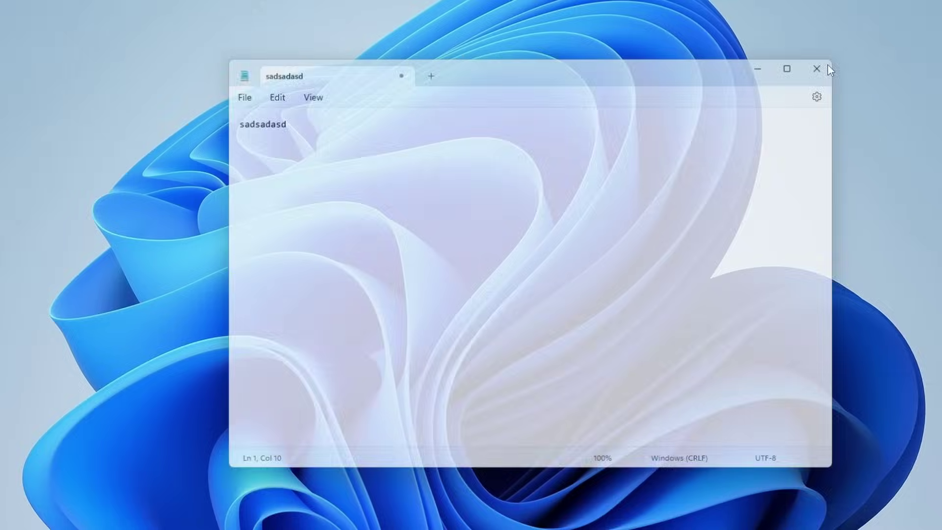
{"action": "key", "text": "super+s"}
{"action": "type", "text": "no"}
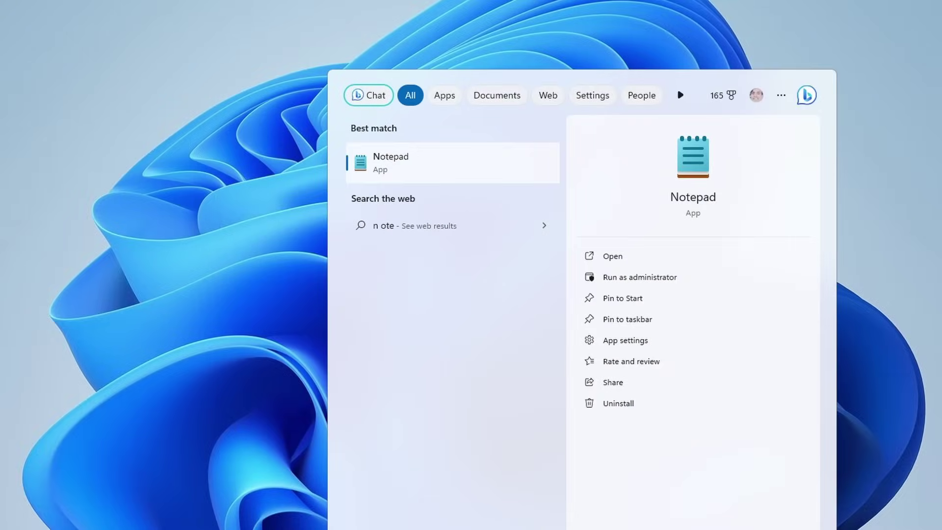
{"action": "left_click", "coordinate": [467, 164]}
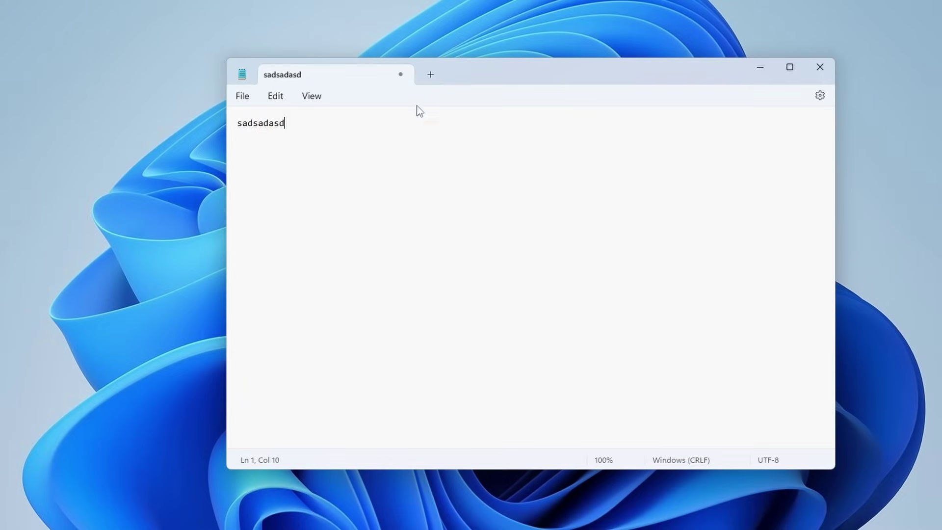
- Add a second note tab, switch between the two tabs, and open the File menu
{"action": "left_click", "coordinate": [430, 76]}
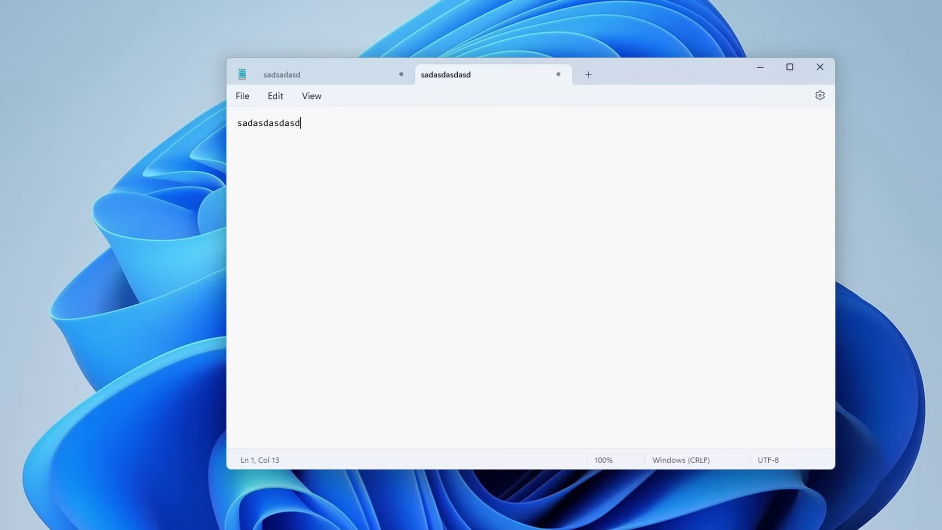
{"action": "left_click", "coordinate": [378, 74]}
{"action": "left_click", "coordinate": [446, 80]}
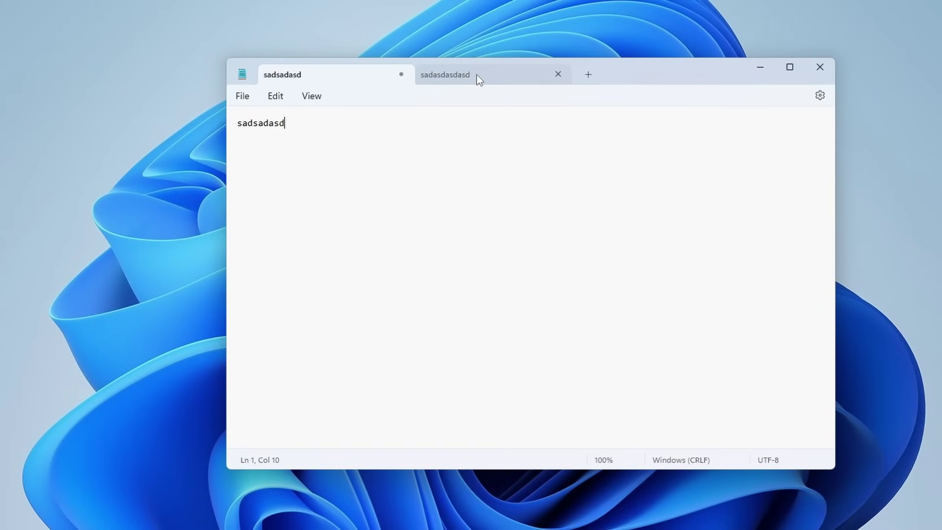
{"action": "left_click", "coordinate": [243, 96]}
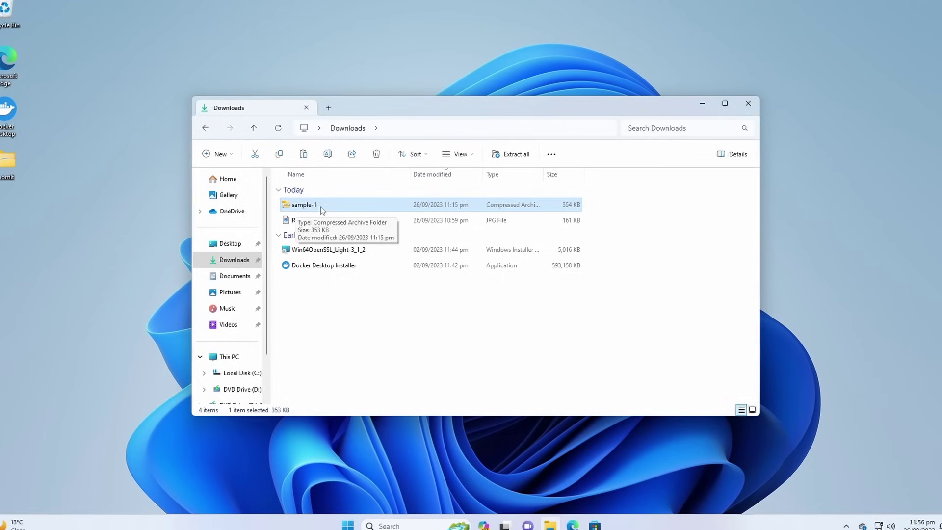
- Turn on File name extensions, then open sample-1.rar and select sample-1_1.webp inside
{"action": "right_click", "coordinate": [320, 208]}
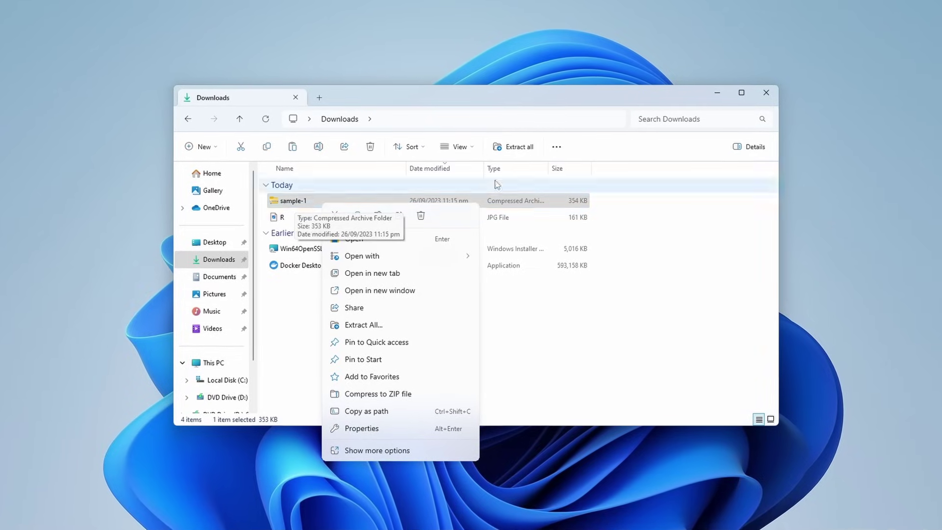
{"action": "left_click", "coordinate": [457, 147]}
{"action": "mouse_move", "coordinate": [470, 349]}
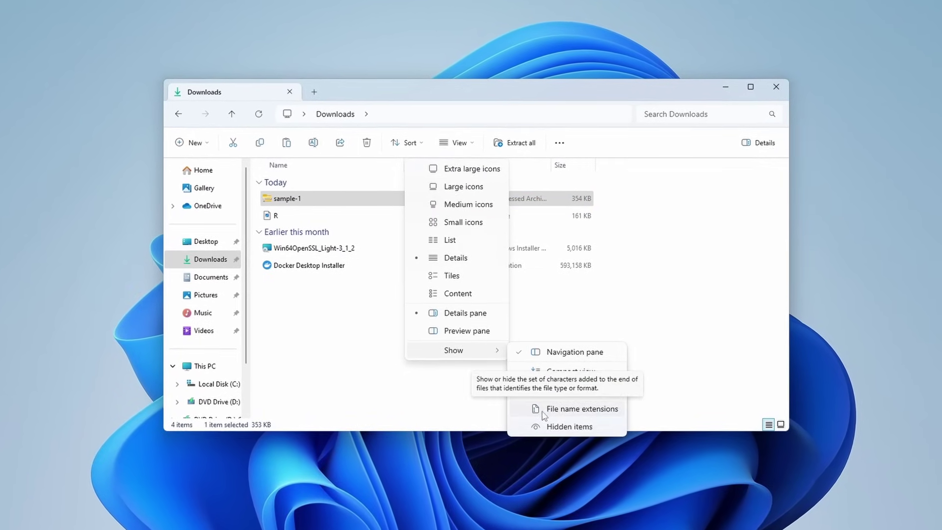
{"action": "left_click", "coordinate": [544, 412]}
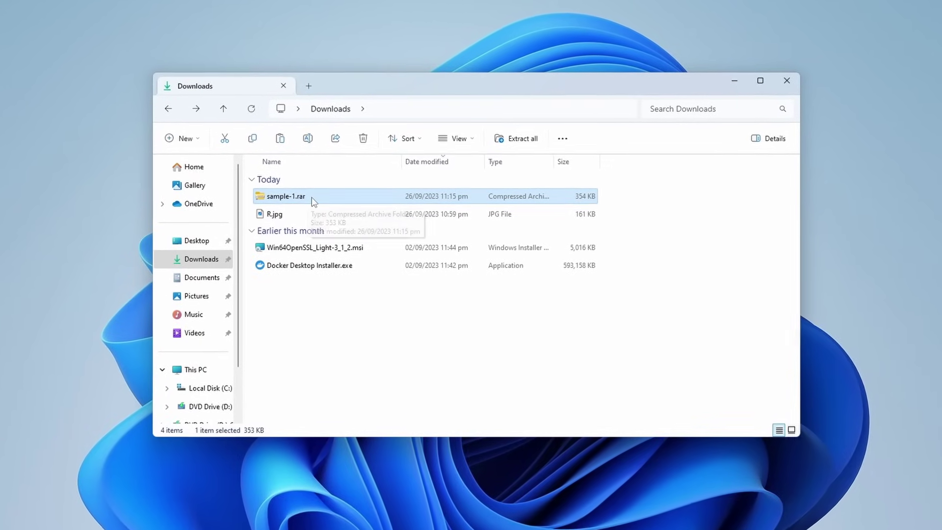
{"action": "double_click", "coordinate": [312, 199]}
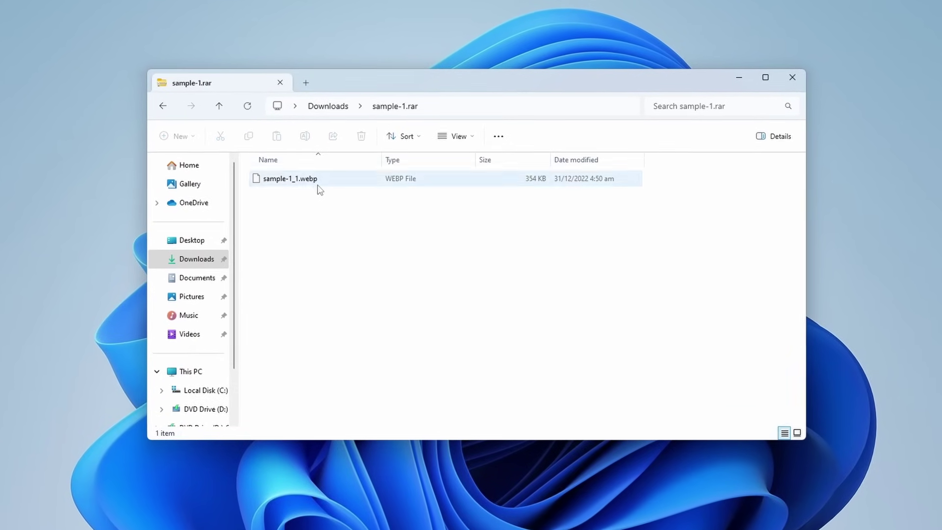
{"action": "left_click", "coordinate": [320, 190]}
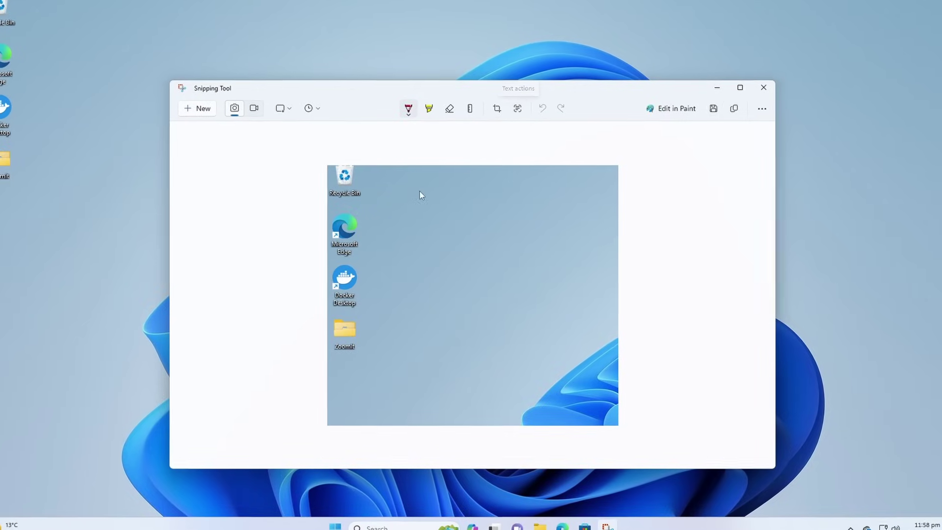
- Run Text actions on the desktop capture, inspect a detected label, then switch to recording mode
{"action": "left_click", "coordinate": [519, 104]}
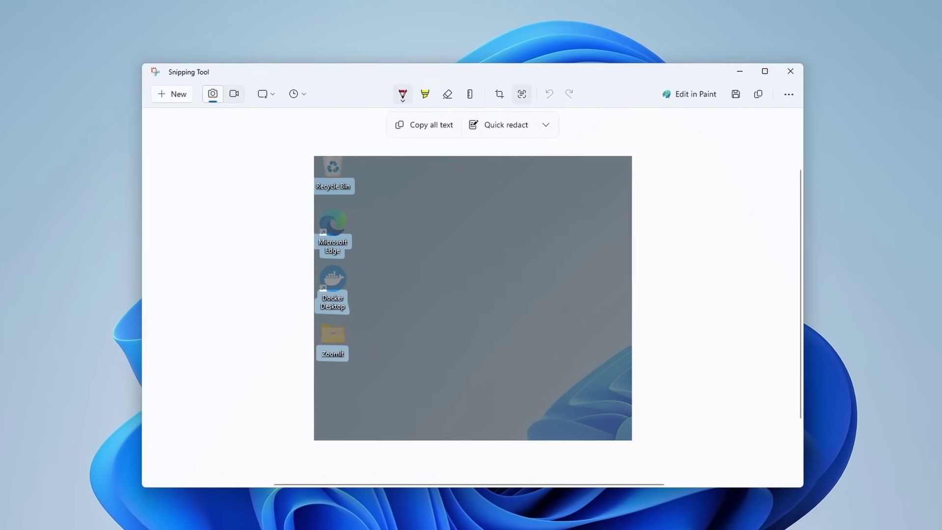
{"action": "right_click", "coordinate": [335, 186]}
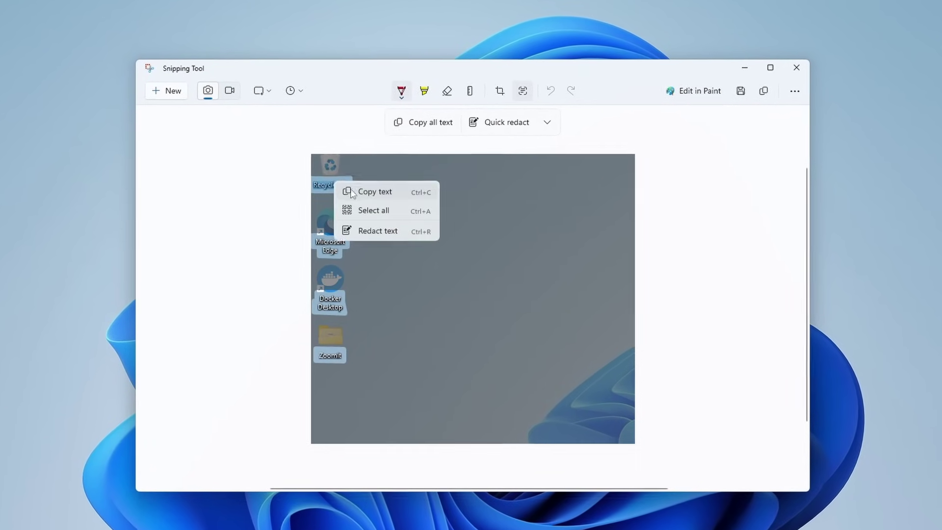
{"action": "left_click", "coordinate": [515, 175]}
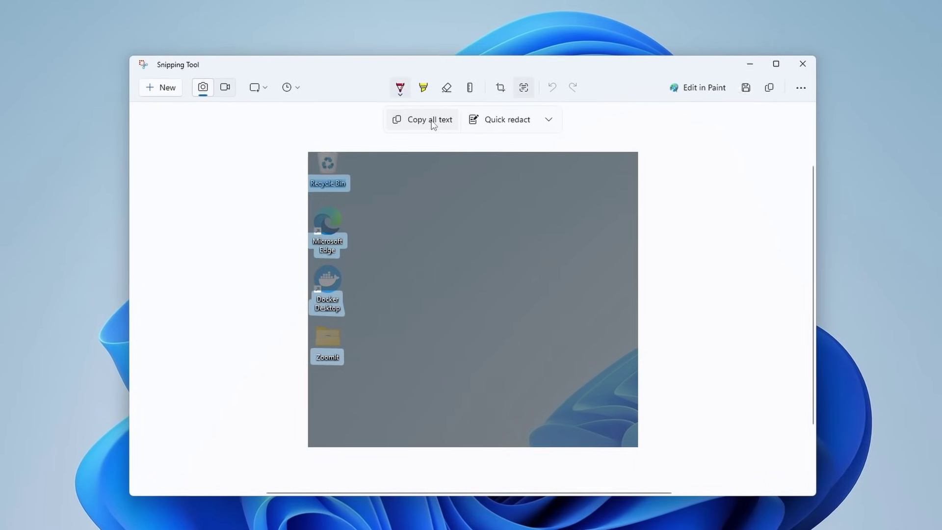
{"action": "left_click", "coordinate": [224, 87]}
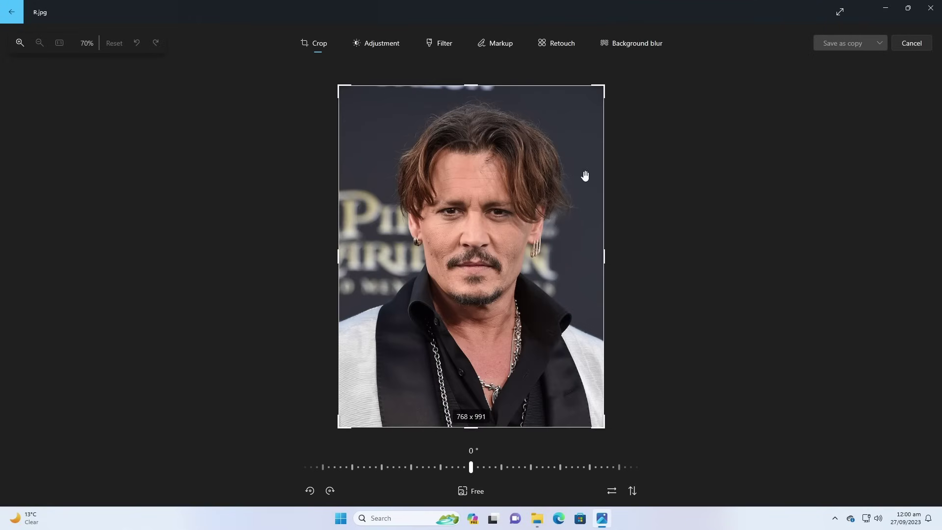
- Apply Background blur to the R.jpg portrait and turn the Selection brush tool On
{"action": "left_click", "coordinate": [637, 44]}
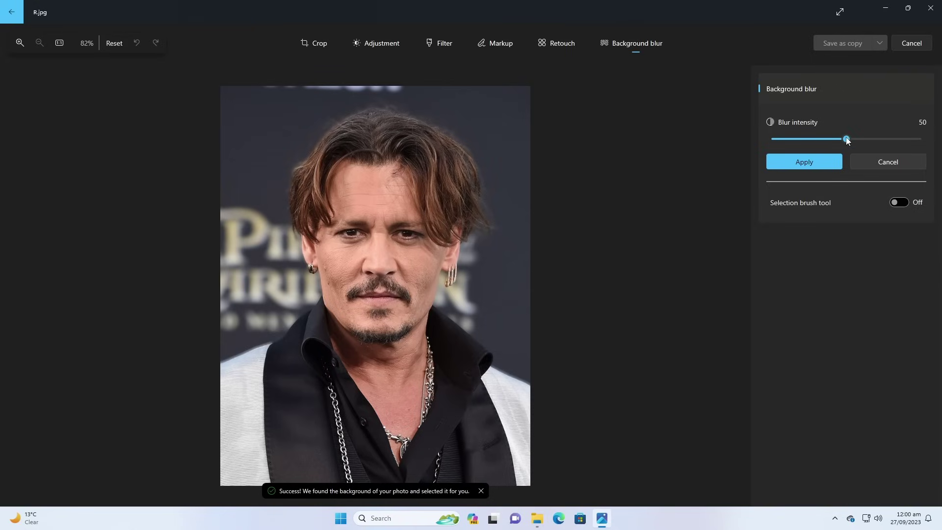
{"action": "left_click", "coordinate": [895, 204]}
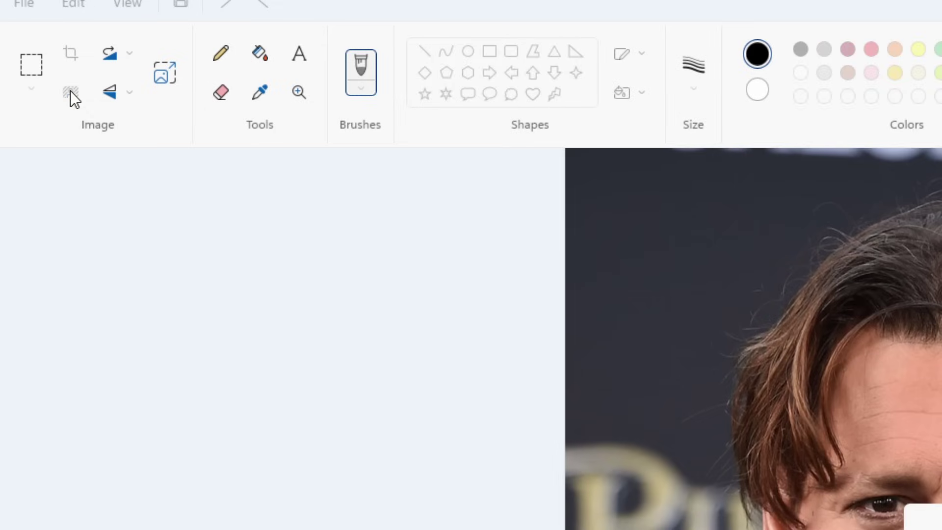
- Use Remove background on R.jpg so the portrait sits on plain white
{"action": "left_click", "coordinate": [70, 92]}
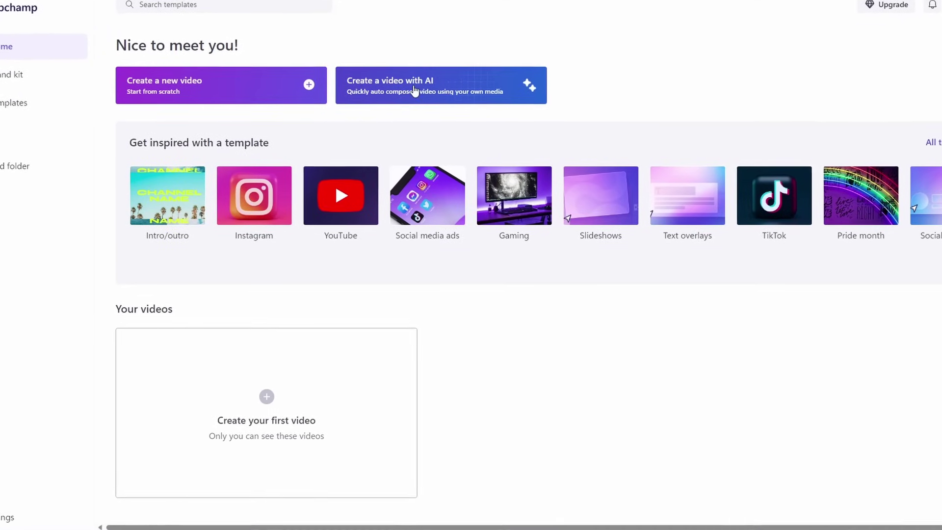
- Choose Create a video with AI to open Clipchamp's Auto compose dialog
{"action": "left_click", "coordinate": [395, 81]}
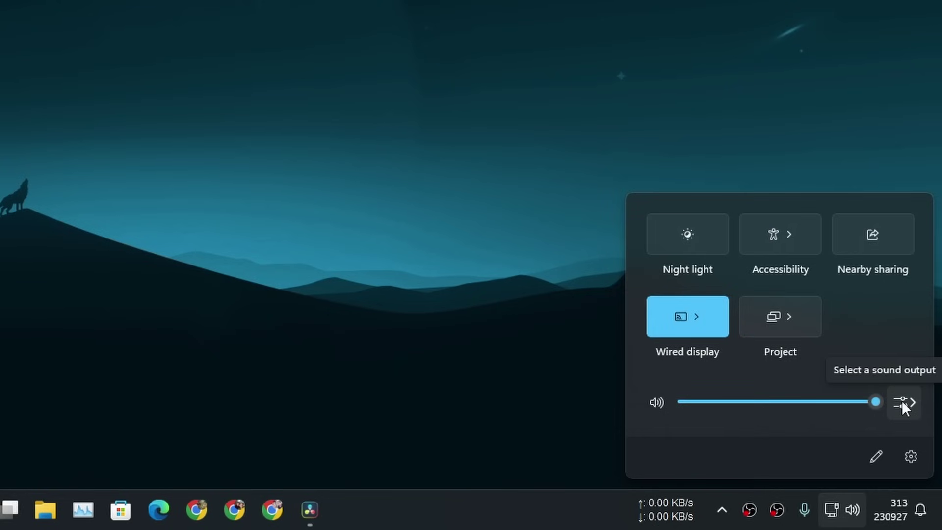
- Show the sound output devices beside the volume slider and scroll down to the per-app Volume mixer
{"action": "left_click", "coordinate": [902, 400]}
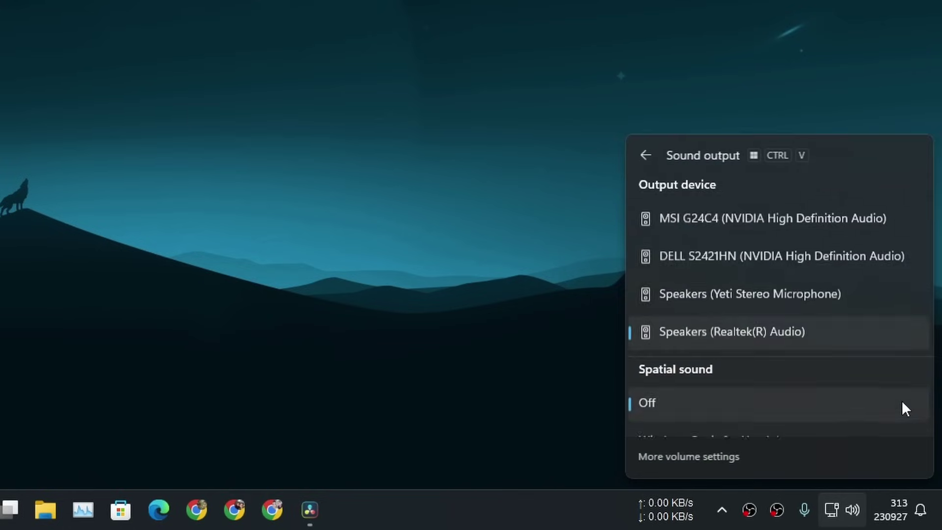
{"action": "scroll", "coordinate": [795, 351], "scroll_direction": "down", "scroll_amount": 5}
{"action": "left_click", "coordinate": [653, 153]}
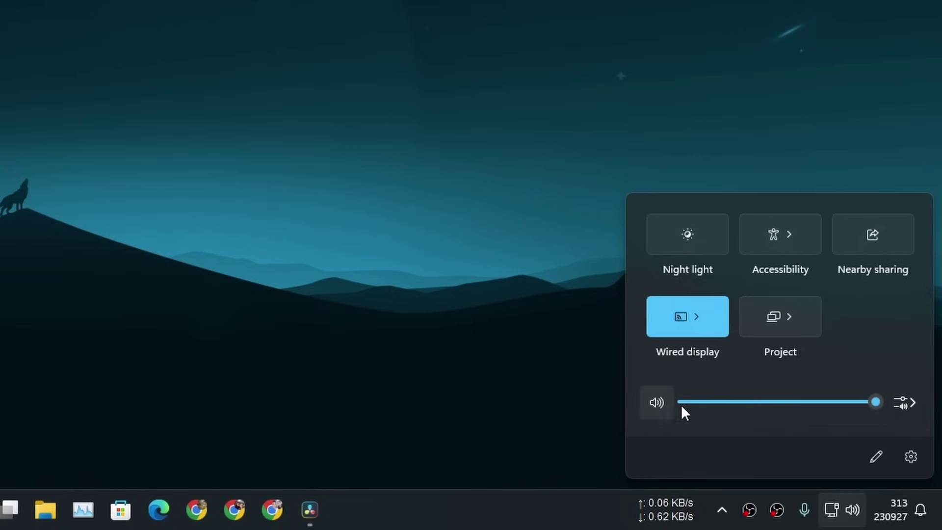
{"action": "left_click", "coordinate": [902, 401]}
{"action": "scroll", "coordinate": [812, 373], "scroll_direction": "down", "scroll_amount": 5}
{"action": "scroll", "coordinate": [812, 367], "scroll_direction": "down", "scroll_amount": 3}
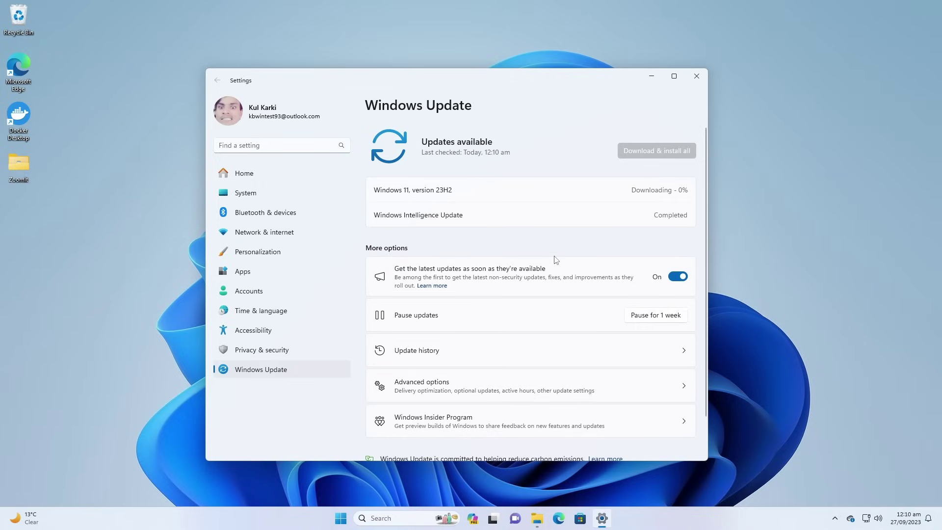
- Pause Windows updates for one week, until 04/10/2023
{"action": "left_click", "coordinate": [656, 315]}
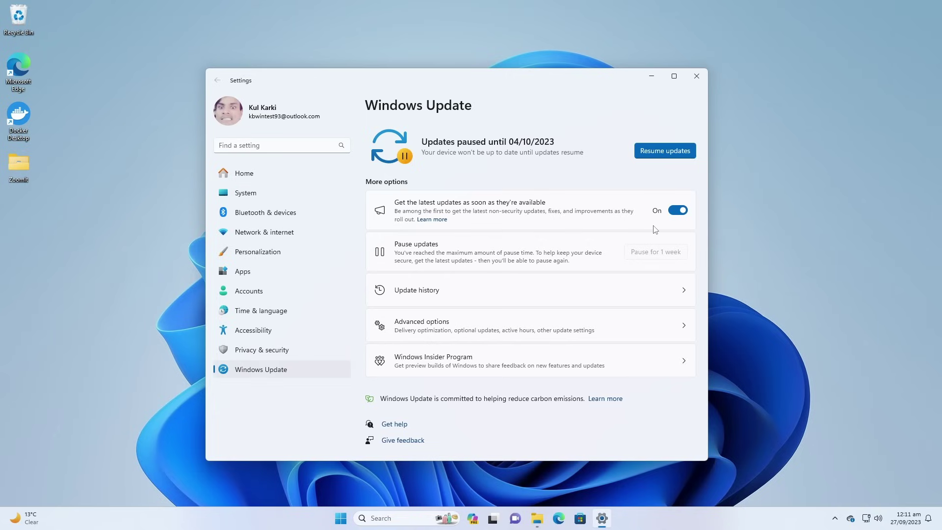
- In Update history, select the first quality update entry's title
{"action": "left_click_drag", "start_coordinate": [501, 188], "coordinate": [387, 170]}
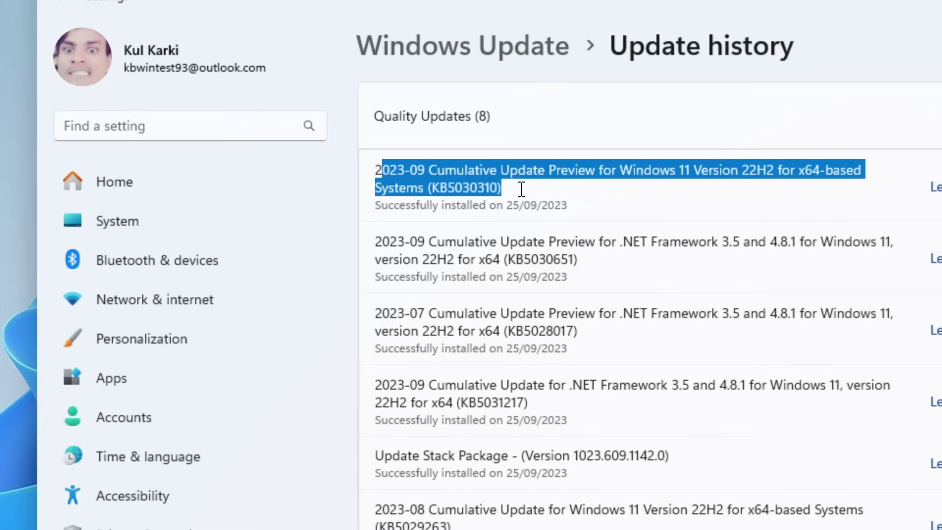
- Select the entire title of the 2023-09 cumulative update preview for Windows 11 Version 22H2 (KB5030310)
{"action": "left_click_drag", "start_coordinate": [522, 189], "coordinate": [373, 177]}
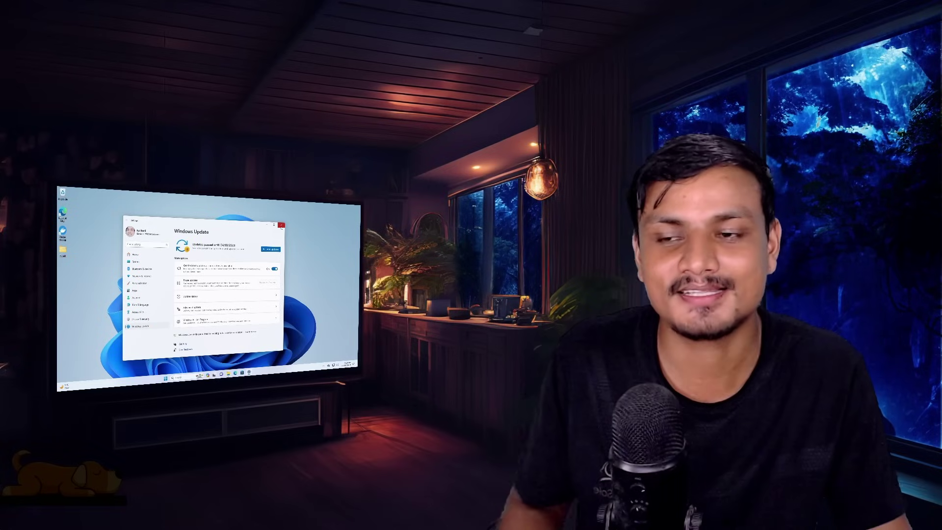
- Close the Settings window to return to the Windows 11 desktop
{"action": "left_click", "coordinate": [281, 226]}
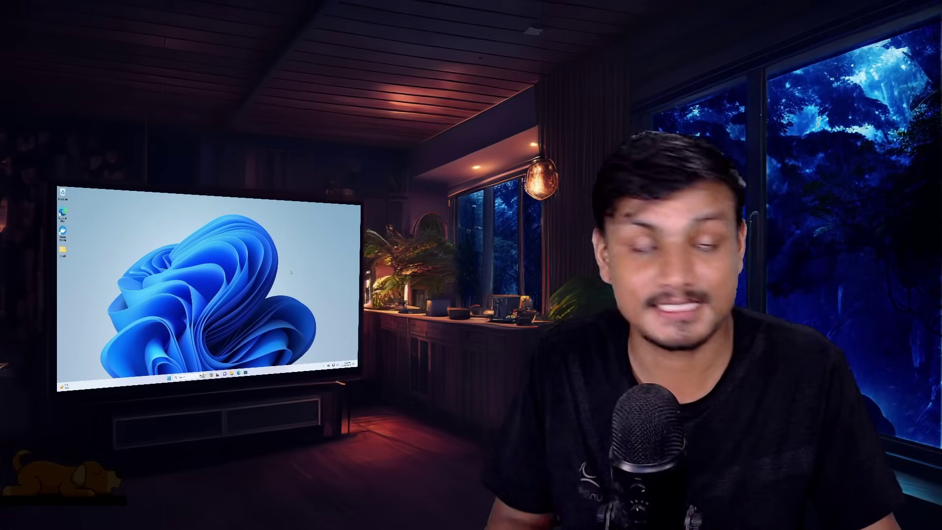